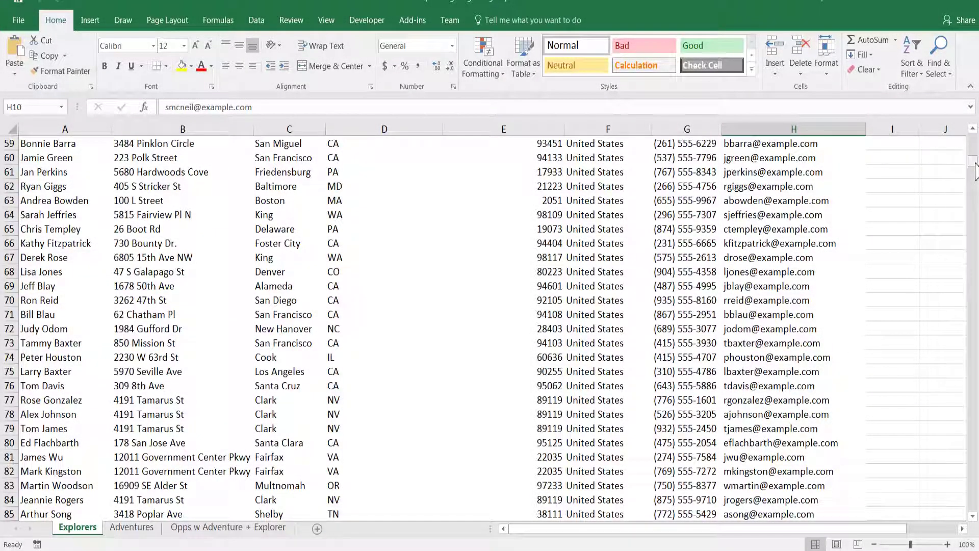
Step: Choose Contact as the object and 1Superbadge-Lightning-Import.csv as the source, accepting 999 records
mouse_move(974, 168)
left_mouse_down()
mouse_move(974, 145)
mouse_move(975, 186)
left_mouse_up()
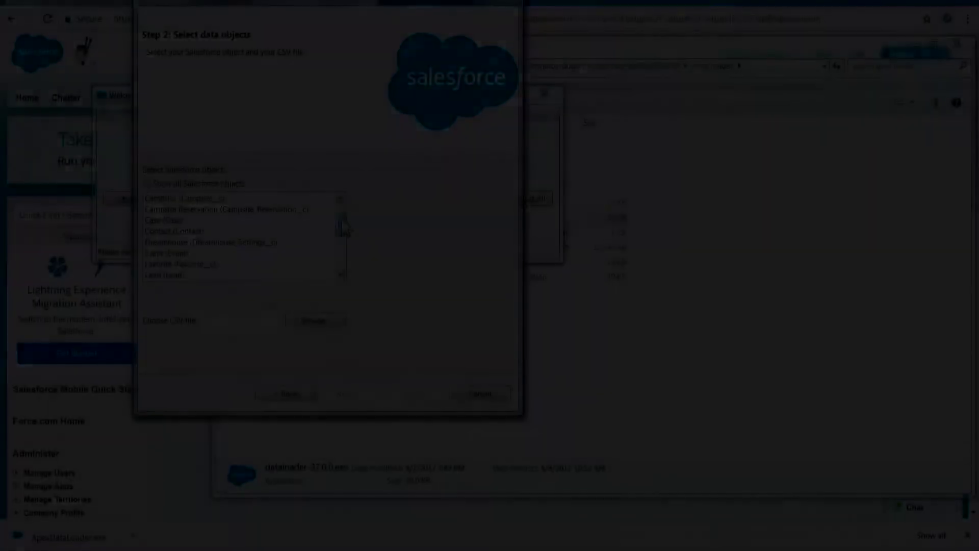
left_click_drag(342, 224, 343, 228)
left_click(203, 221)
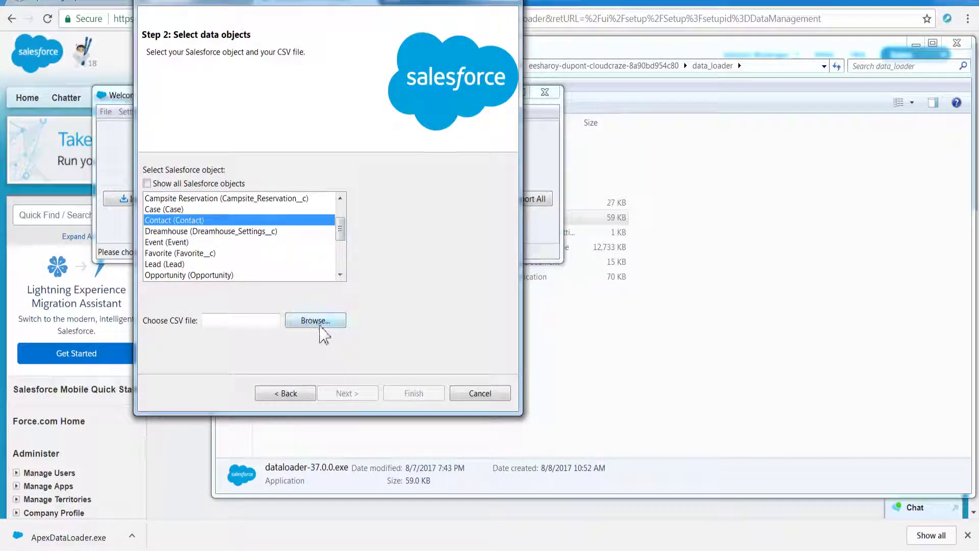
left_click(320, 326)
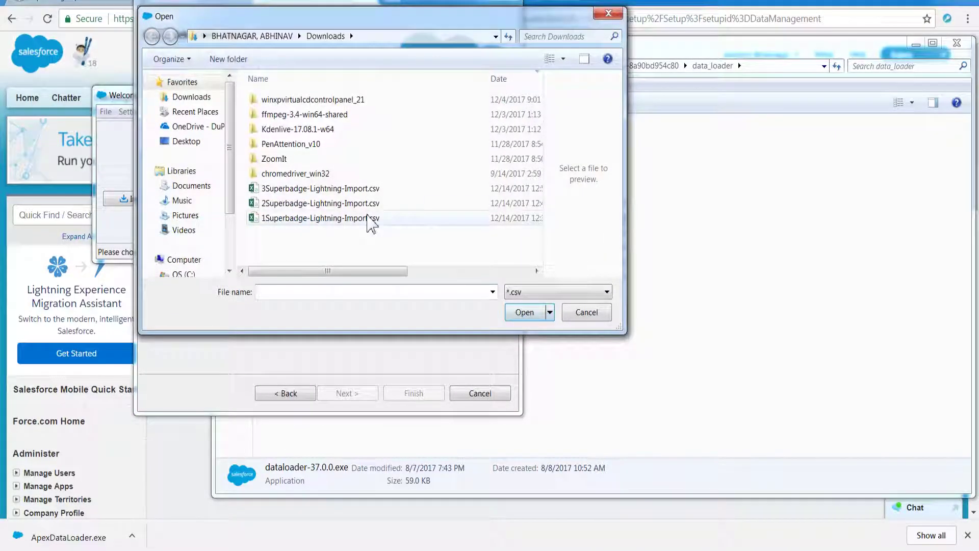
left_click(320, 217)
left_click(525, 312)
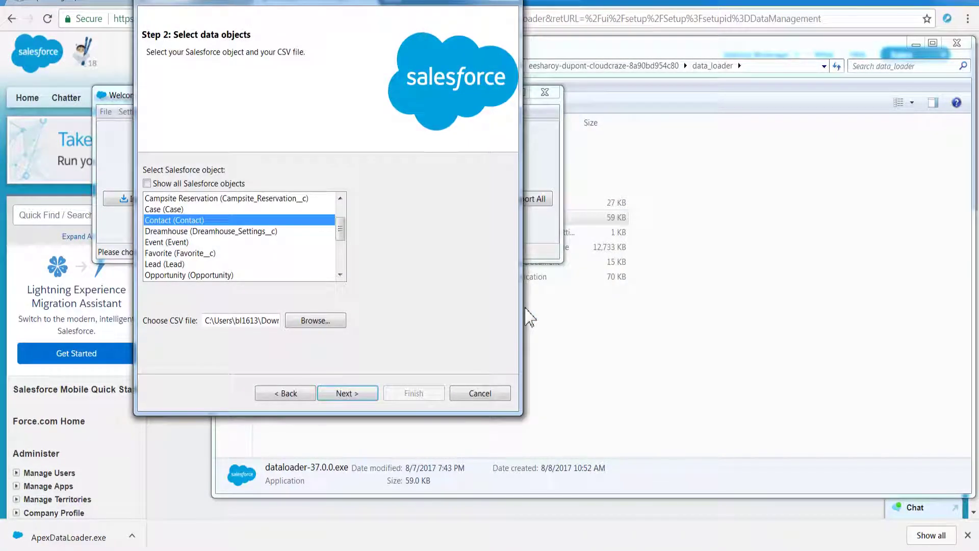
left_click(346, 393)
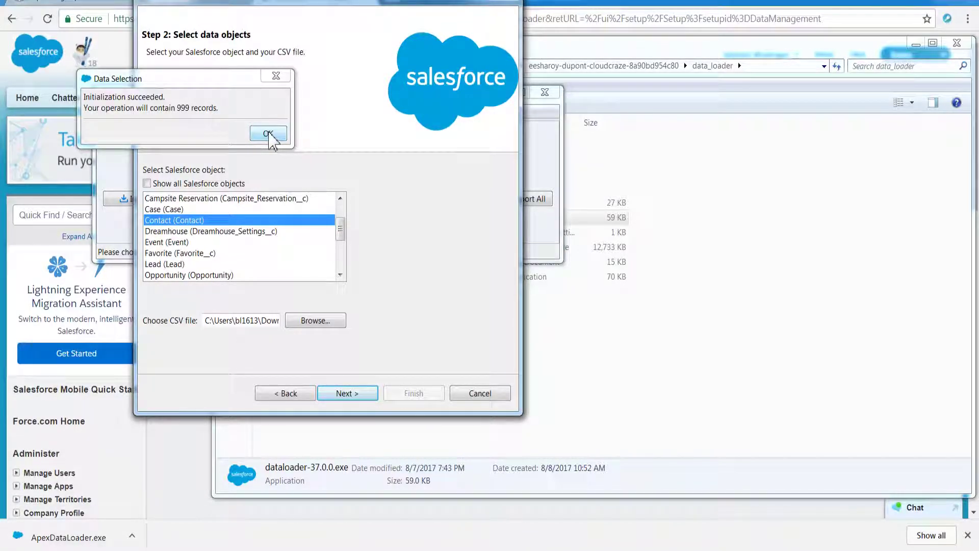
left_click(270, 134)
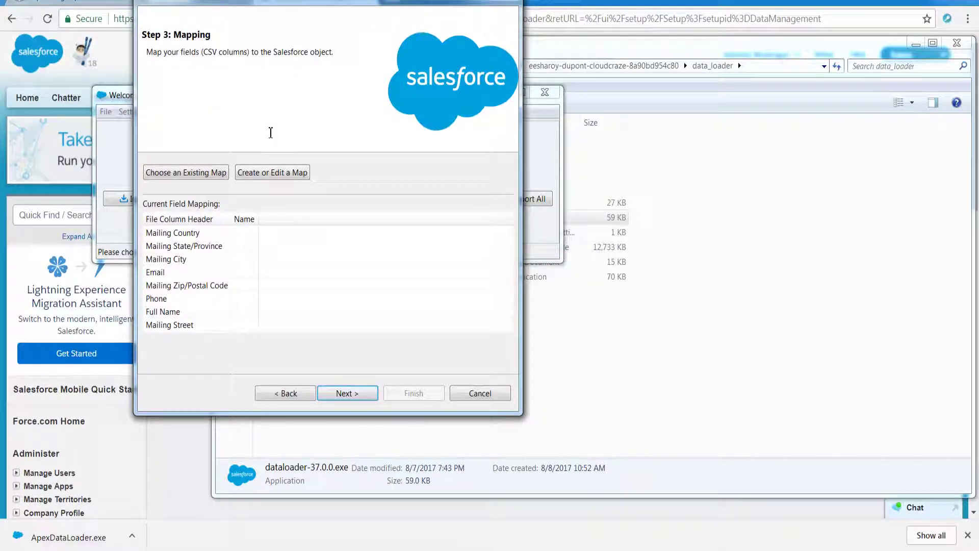
Step: Auto-match the CSV columns to Contact fields, leaving Full Name unmapped
left_click(263, 175)
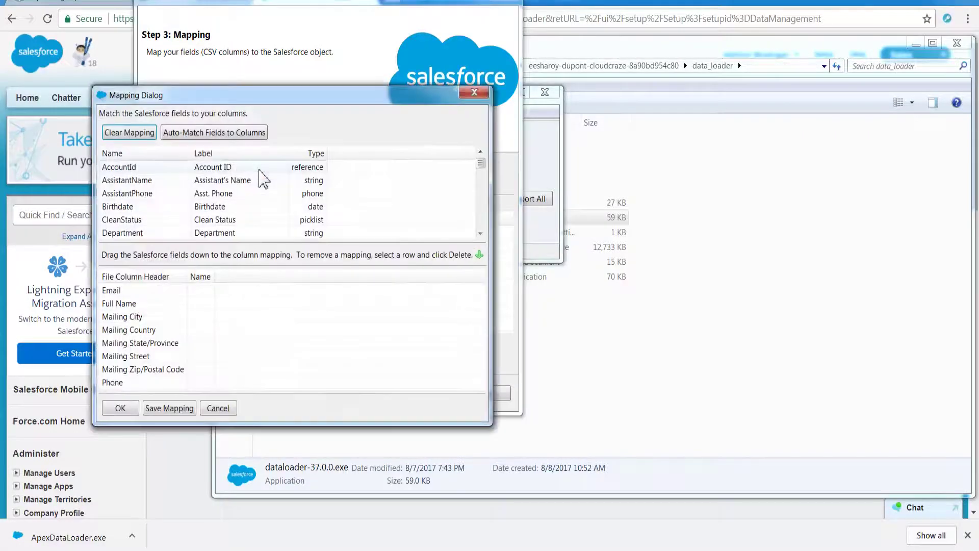
left_click(229, 134)
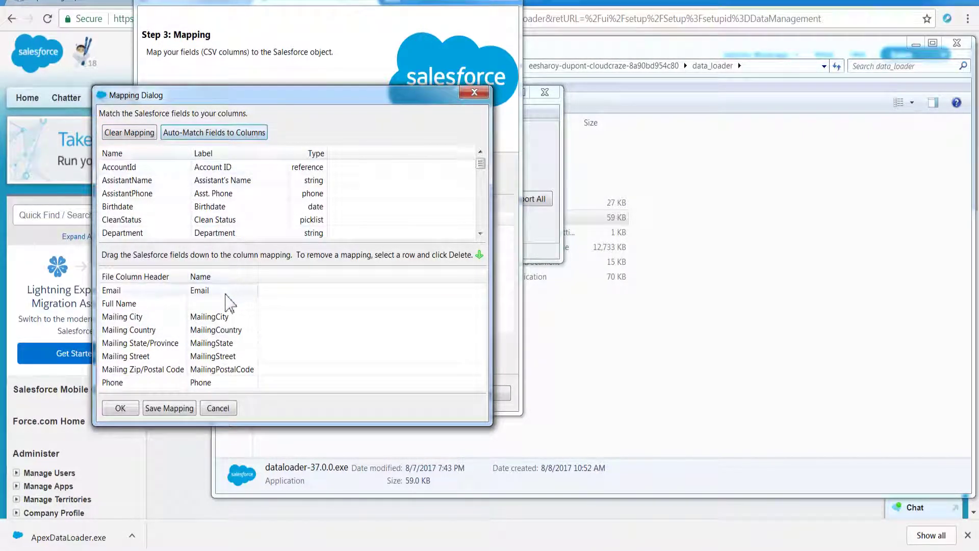
left_click(228, 304)
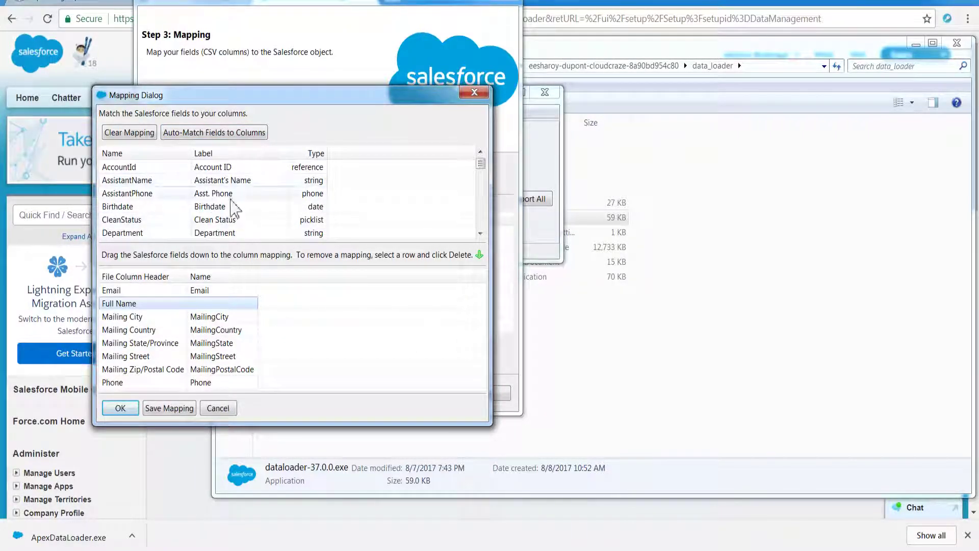
mouse_move(481, 165)
left_mouse_down()
mouse_move(481, 213)
mouse_move(486, 169)
left_mouse_up()
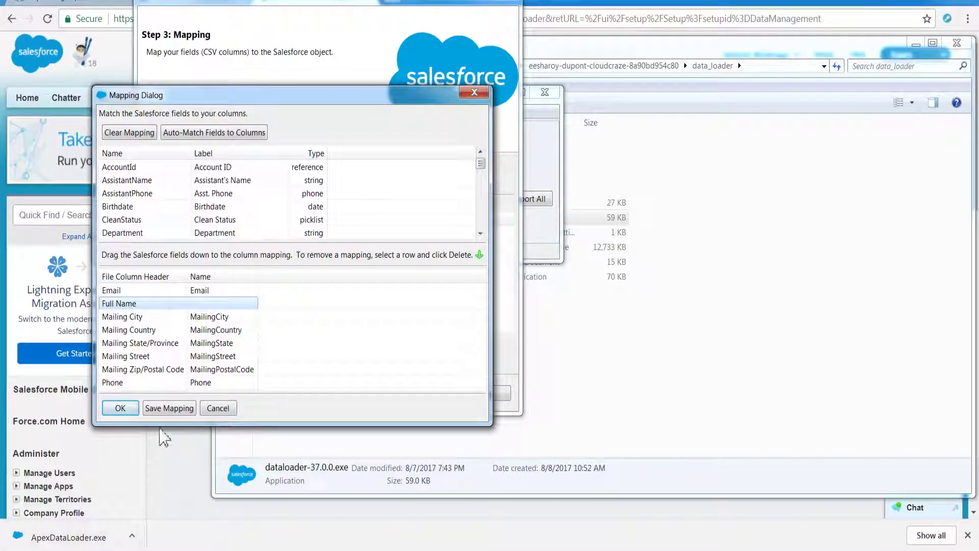
Step: Save the mapping to a file named 'Ex' and apply it to the insert
left_click(169, 408)
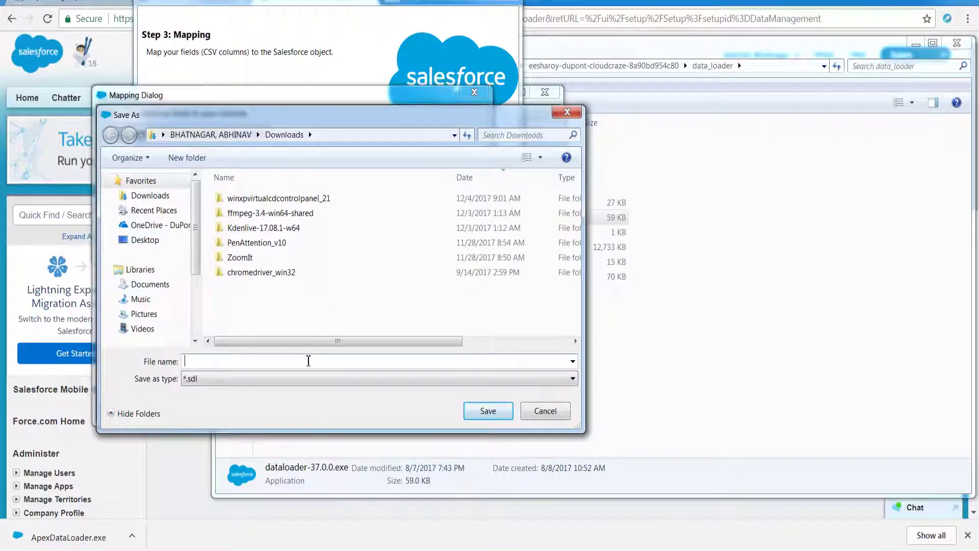
type("Explorer Mapping")
left_click(471, 411)
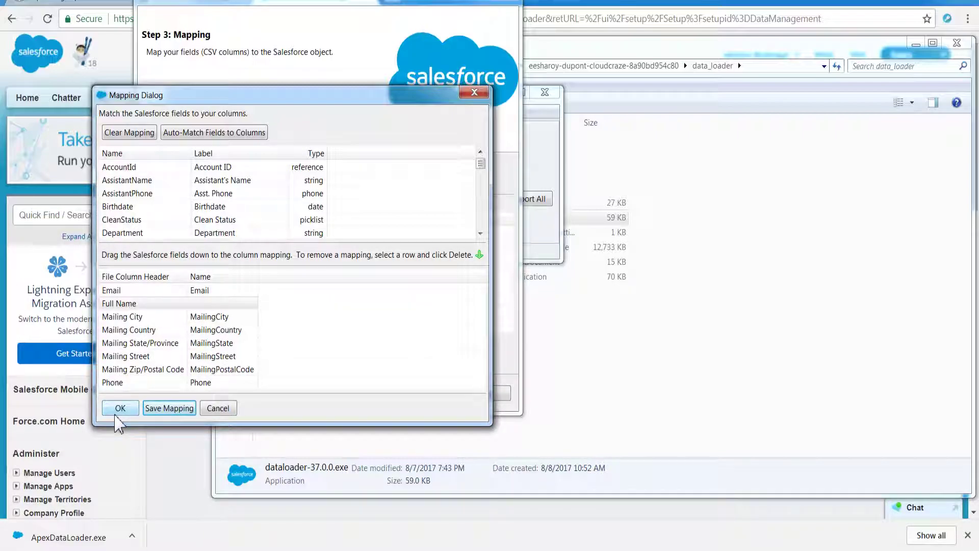
left_click(120, 408)
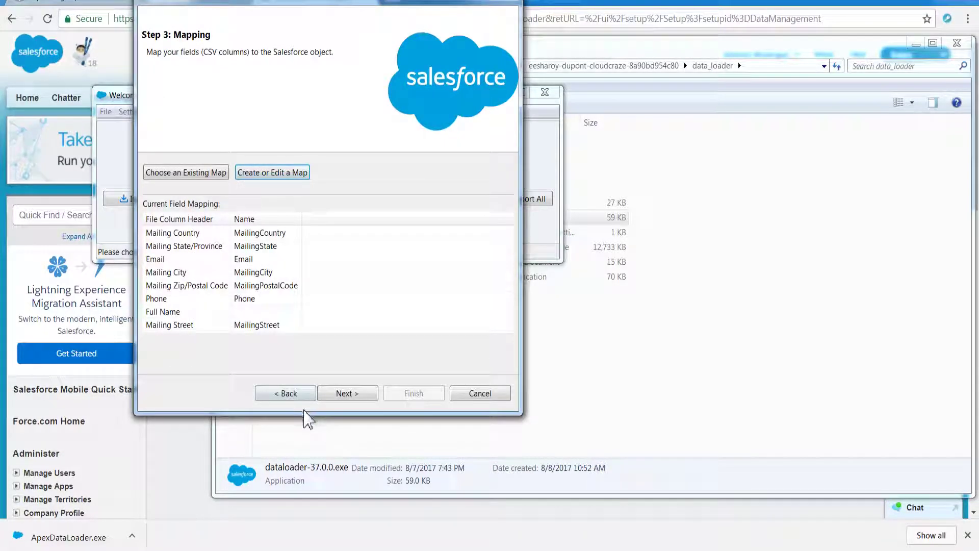
Step: Run the Contact insert to the Downloads directory, confirm the warning, and view the results: 0 successes, 999 errors
left_click(352, 407)
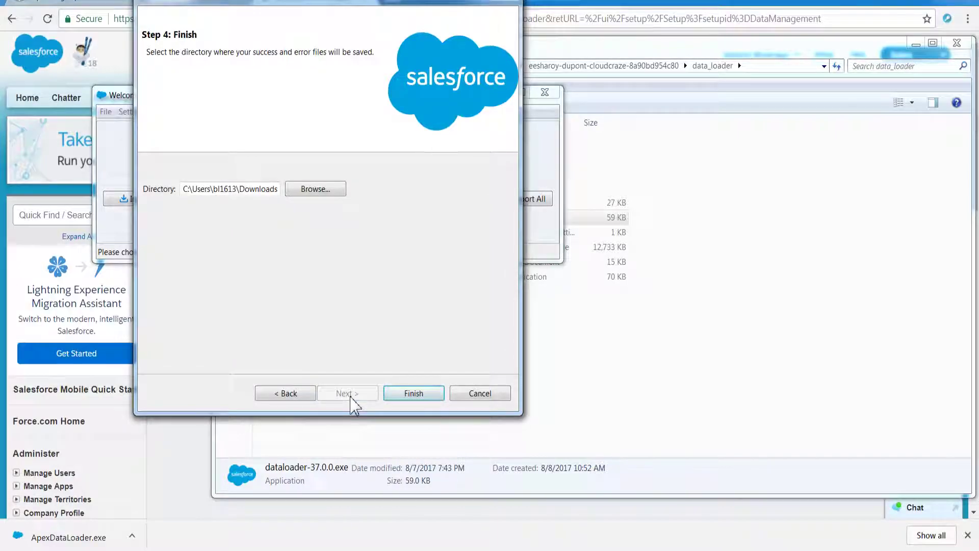
left_click(411, 403)
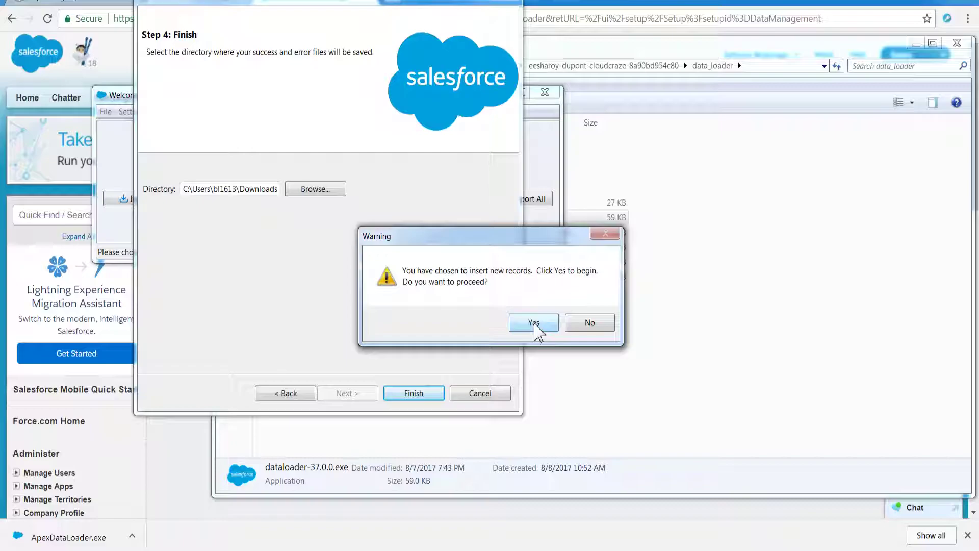
left_click(534, 324)
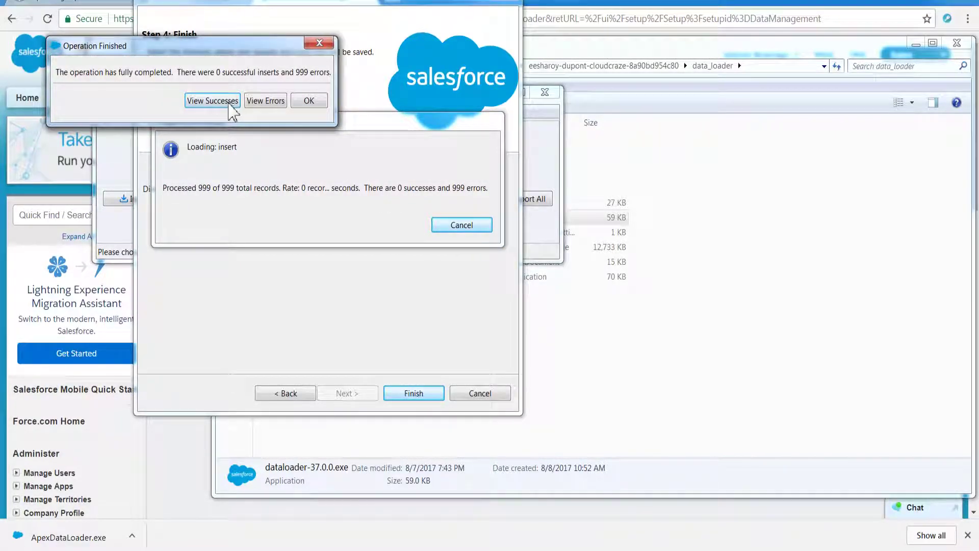
left_click(211, 101)
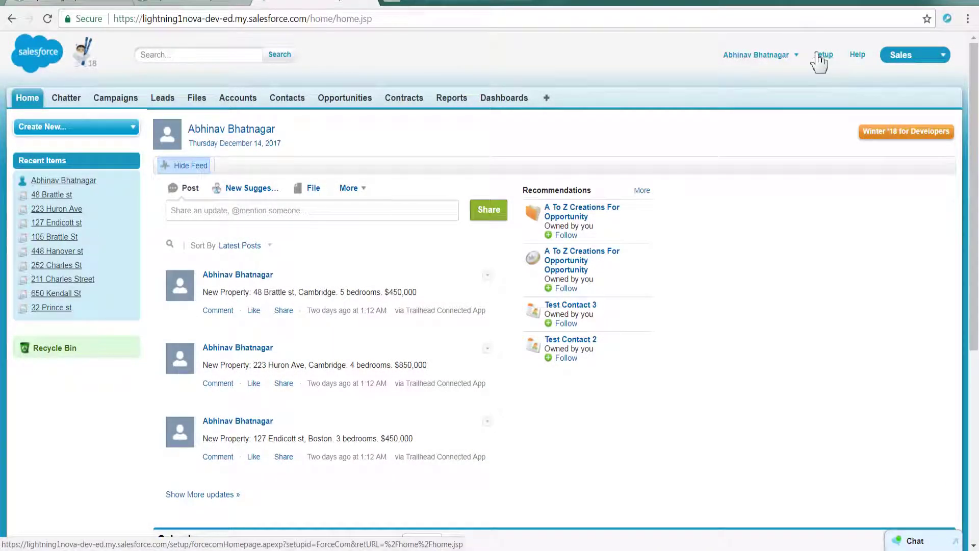
Step: Search Setup's Quick Find for 'data loader' and download Data Loader for Windows
left_click(824, 55)
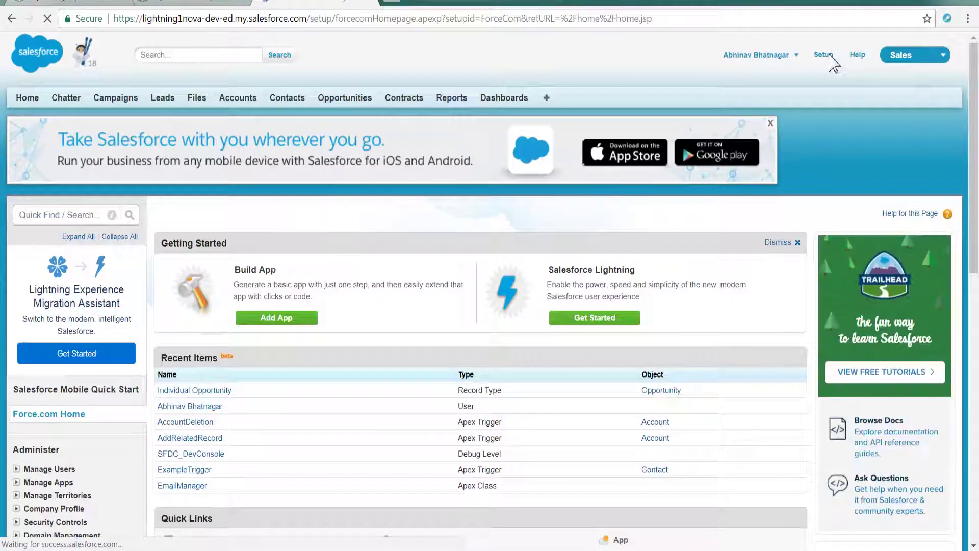
left_click(72, 216)
type("data loader")
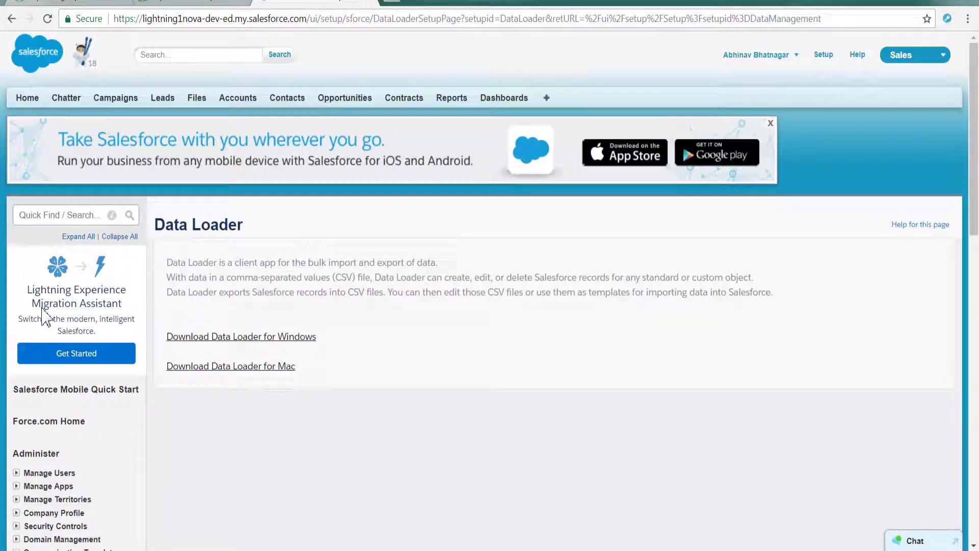
left_click(221, 338)
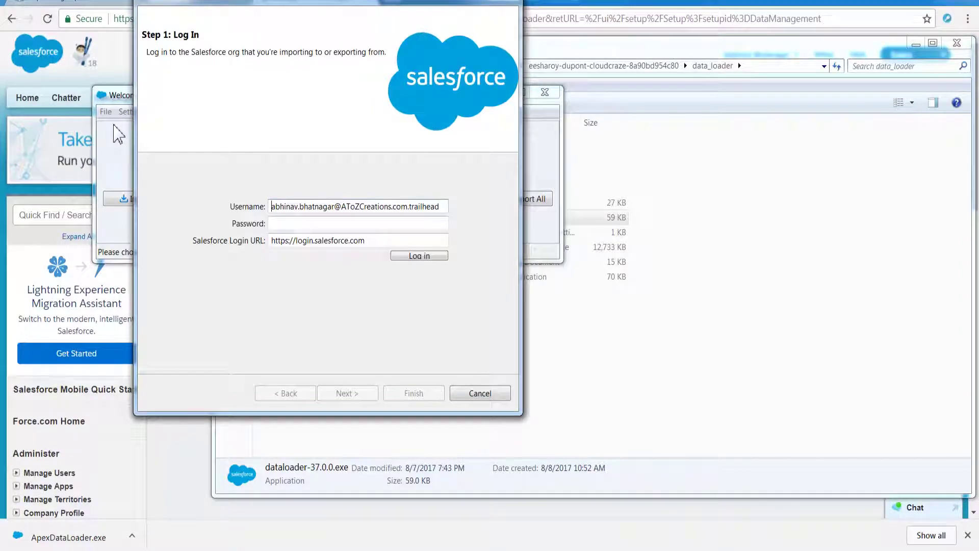
Step: Log in to the Salesforce org with the pasted account password and advance to object selection
left_click(292, 227)
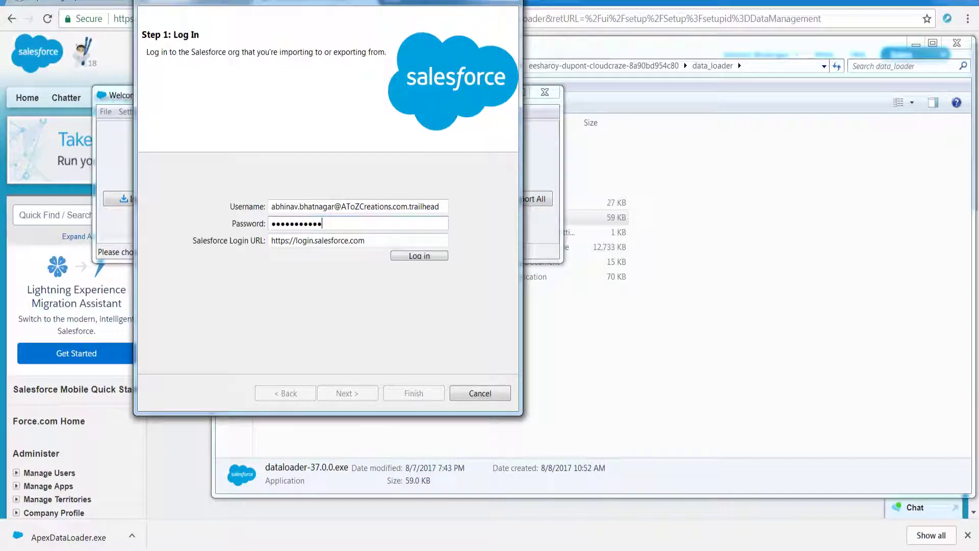
type("•")
key("ctrl+v")
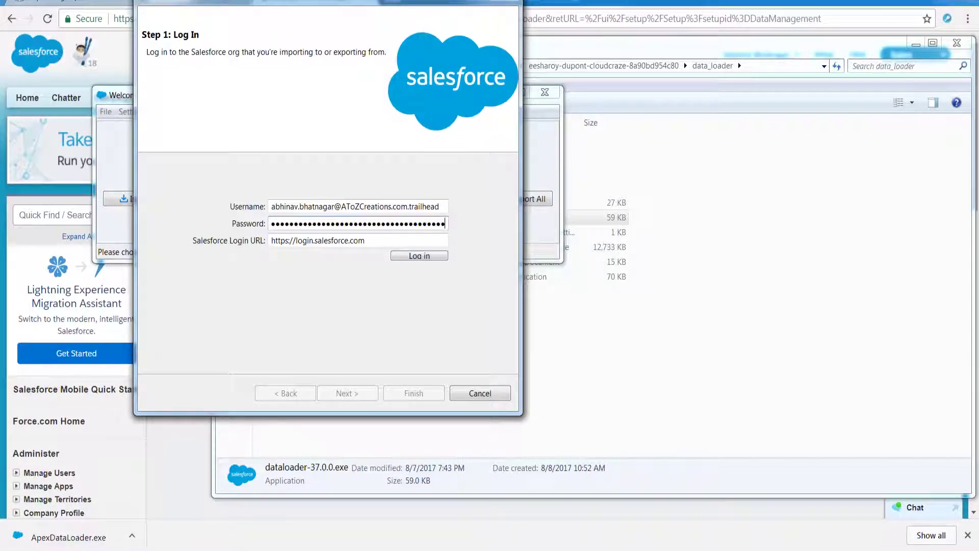
left_click(432, 256)
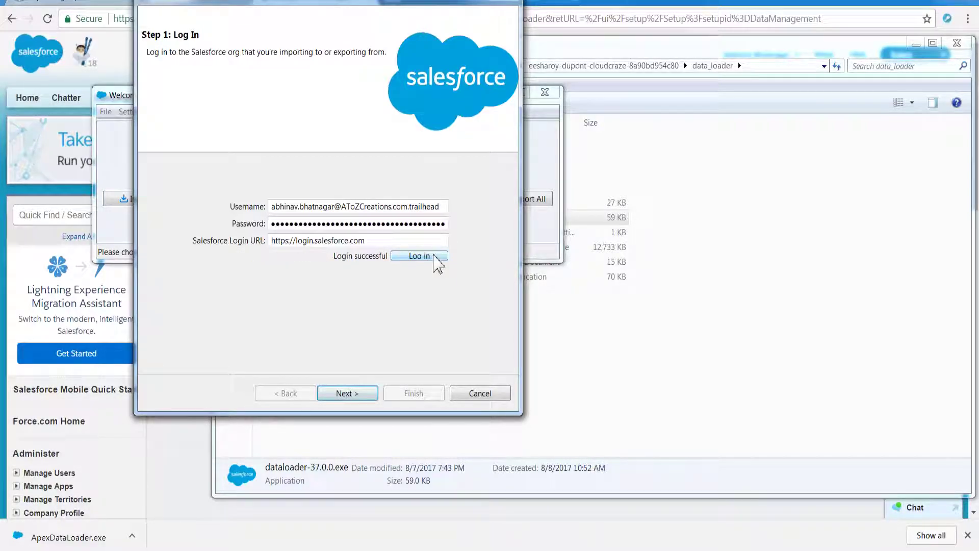
left_click(368, 395)
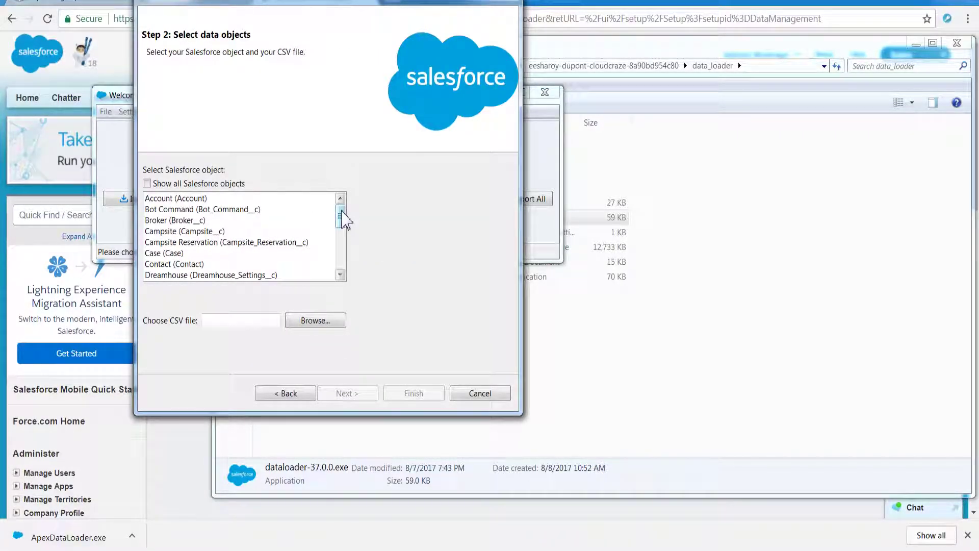
Step: Select Contact and 1Superbadge-Lightning-Import.csv from Downloads, then acknowledge the initialization
scroll(341, 219, "down", 2)
left_click(204, 220)
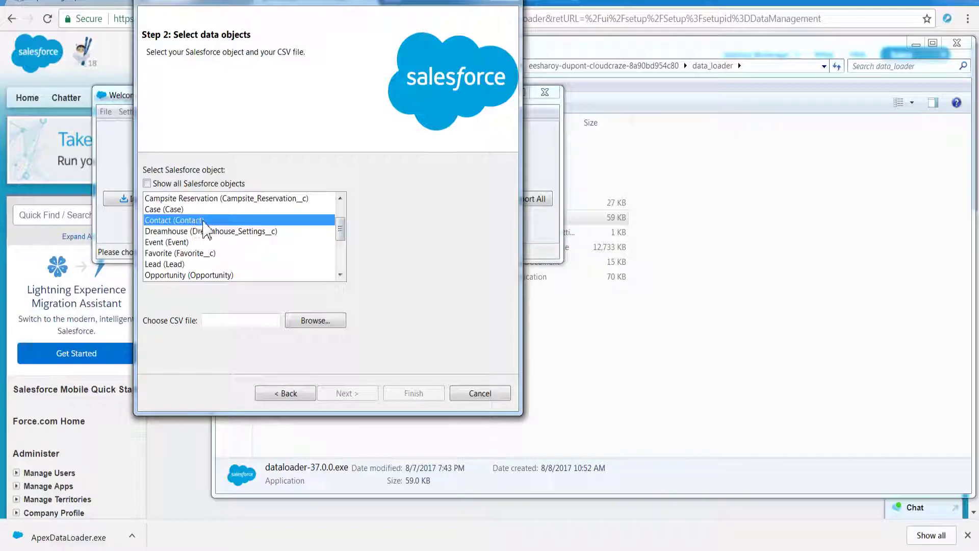
left_click(312, 321)
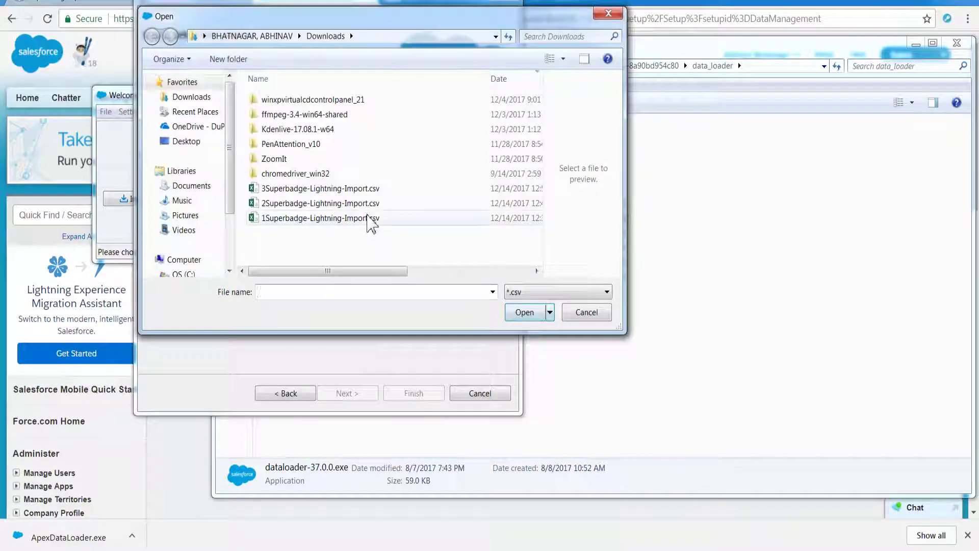
left_click(371, 218)
left_click(526, 312)
left_click(352, 394)
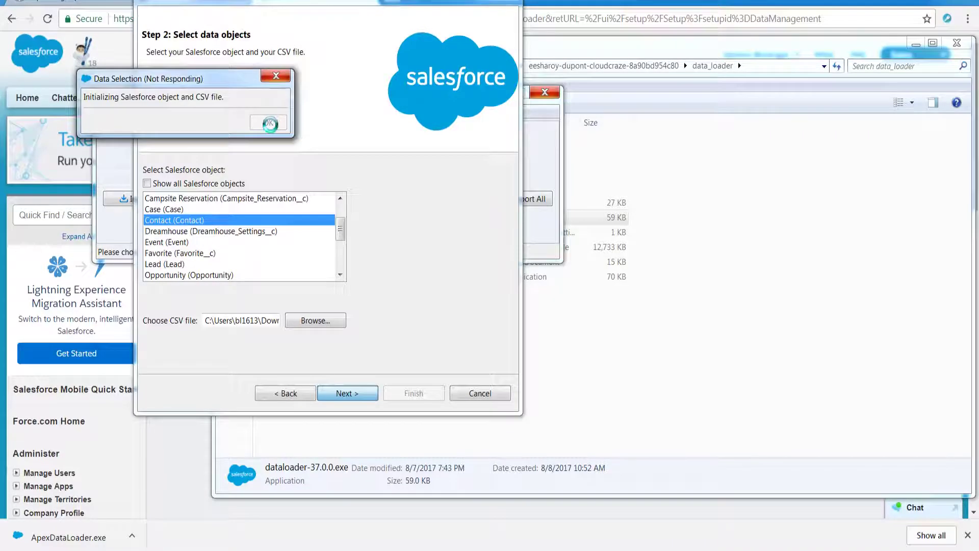
left_click(268, 133)
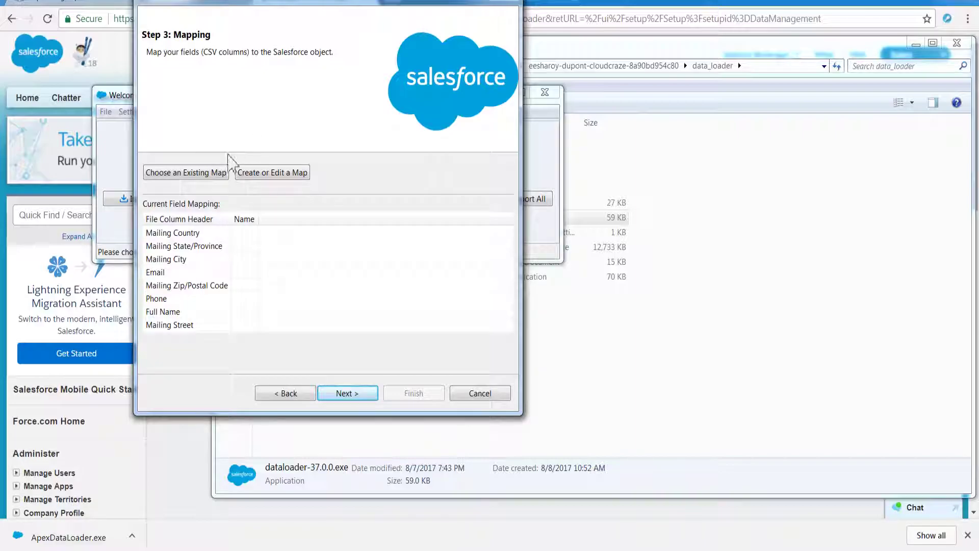
Step: Auto-match Email, Phone and mailing columns to Contact fields, with Full Name still unmapped
left_click(261, 173)
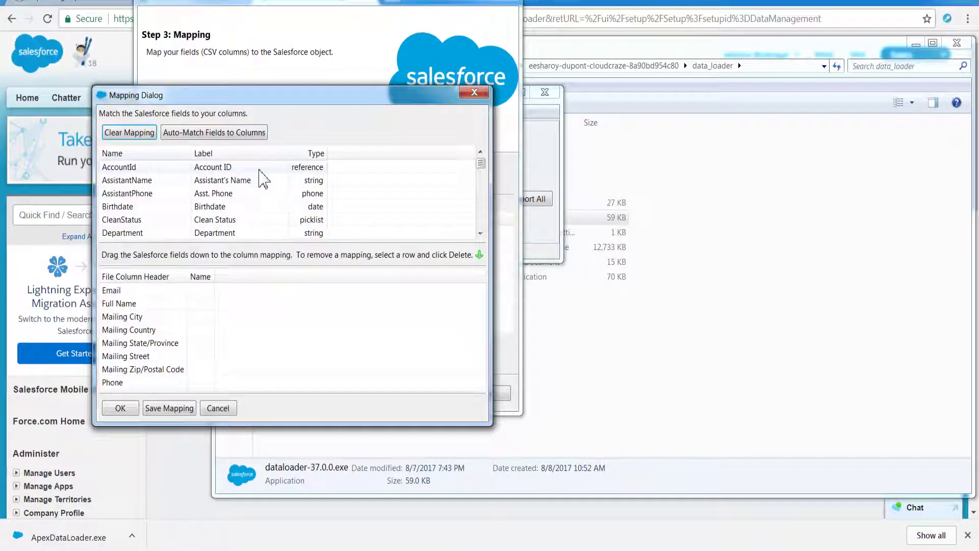
left_click(230, 134)
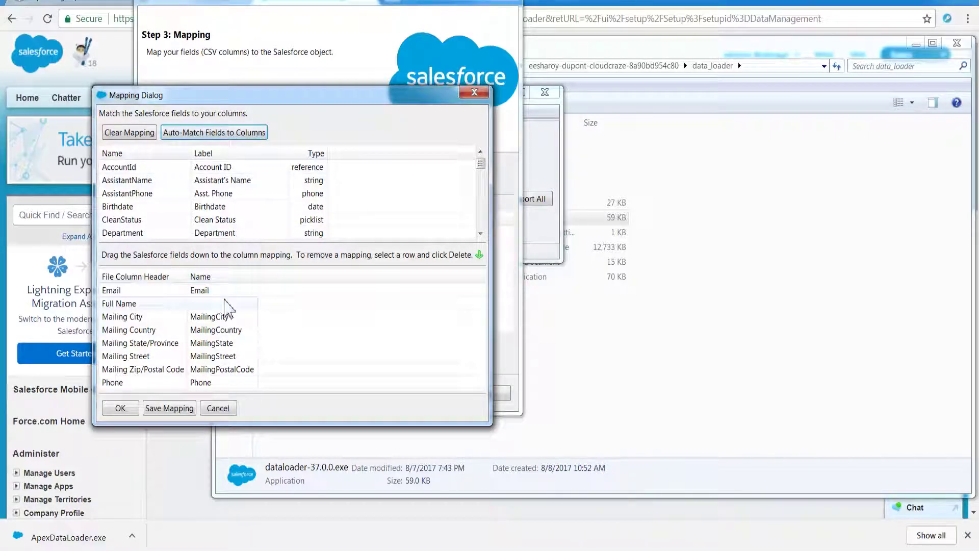
left_click(225, 304)
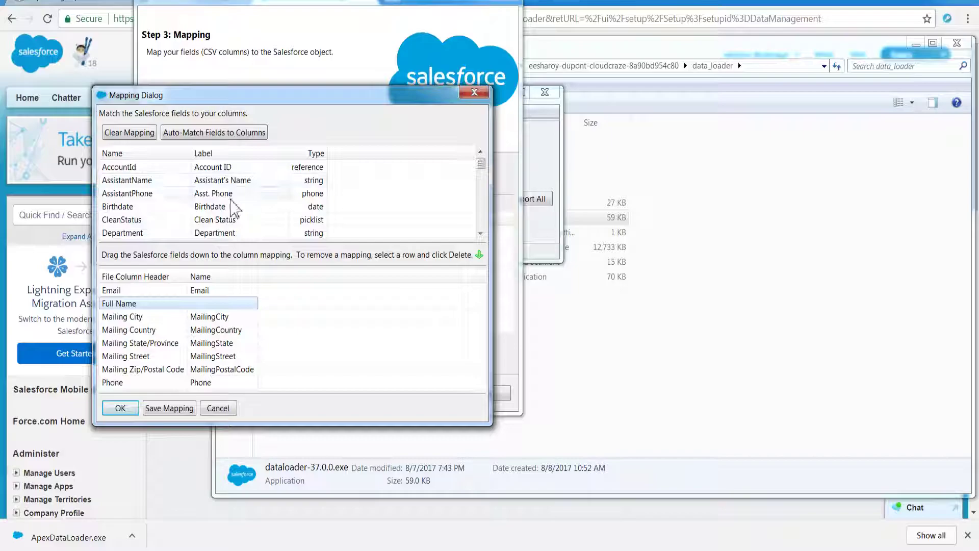
mouse_move(480, 165)
left_mouse_down()
mouse_move(482, 215)
mouse_move(485, 159)
left_mouse_up()
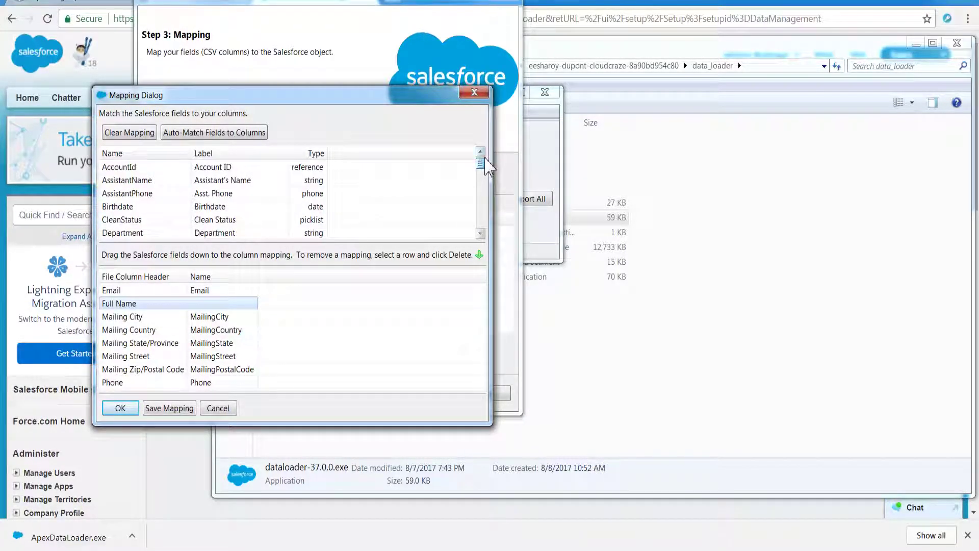
Step: Save the mapping as an .sdl file, naming it 'Exp…'
left_click(170, 408)
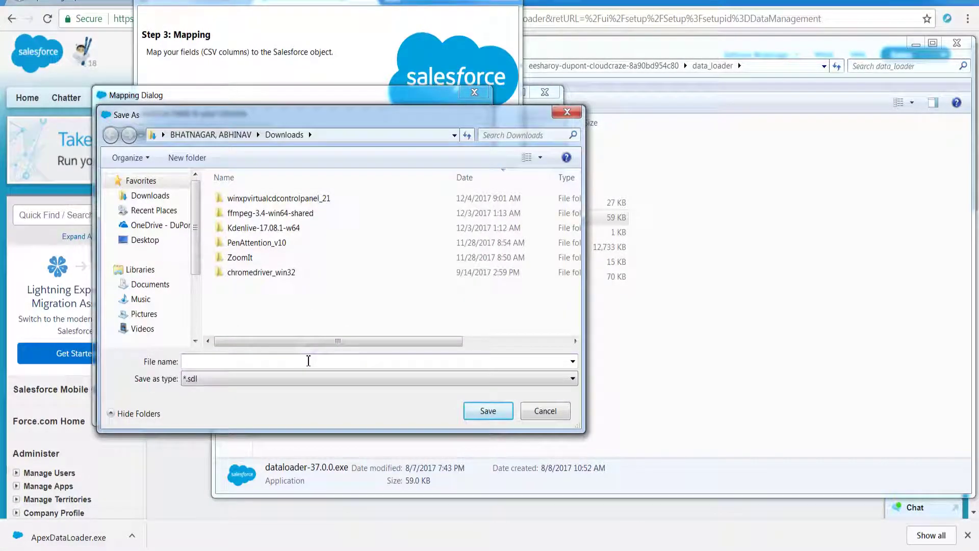
left_click(309, 360)
type("Explorer Mapping")
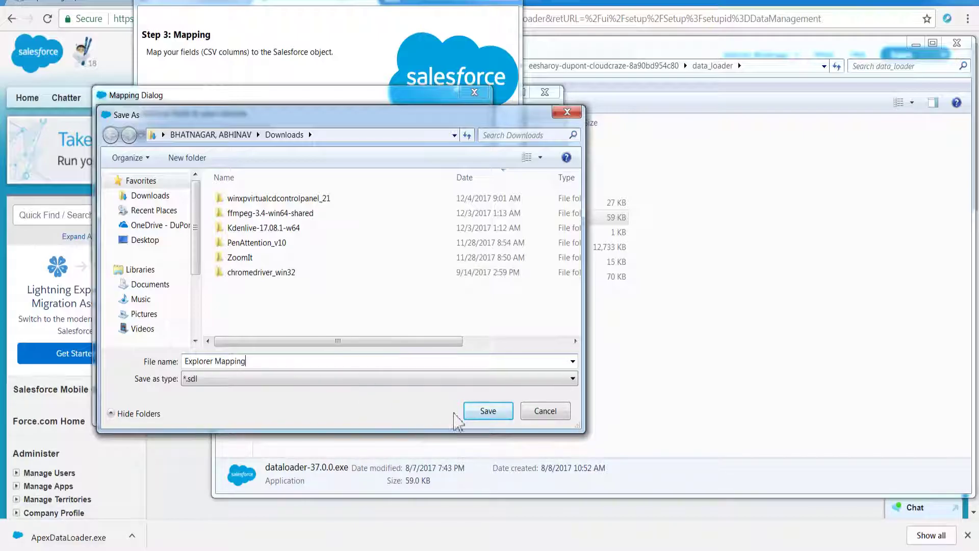
Step: Save the mapping file and map FirstName and LastName onto the Full Name column
left_click(466, 413)
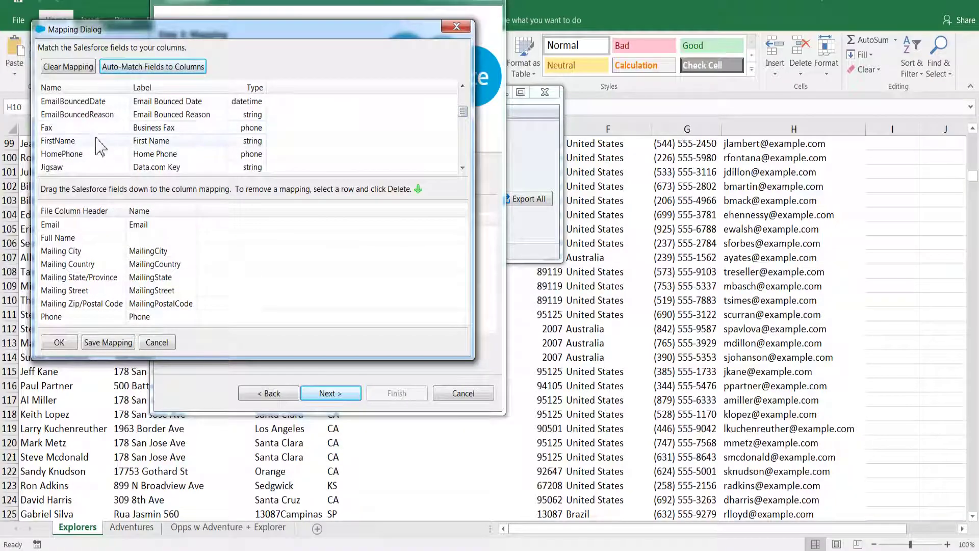
left_click_drag(93, 142, 155, 237)
scroll(204, 163, "down", 2)
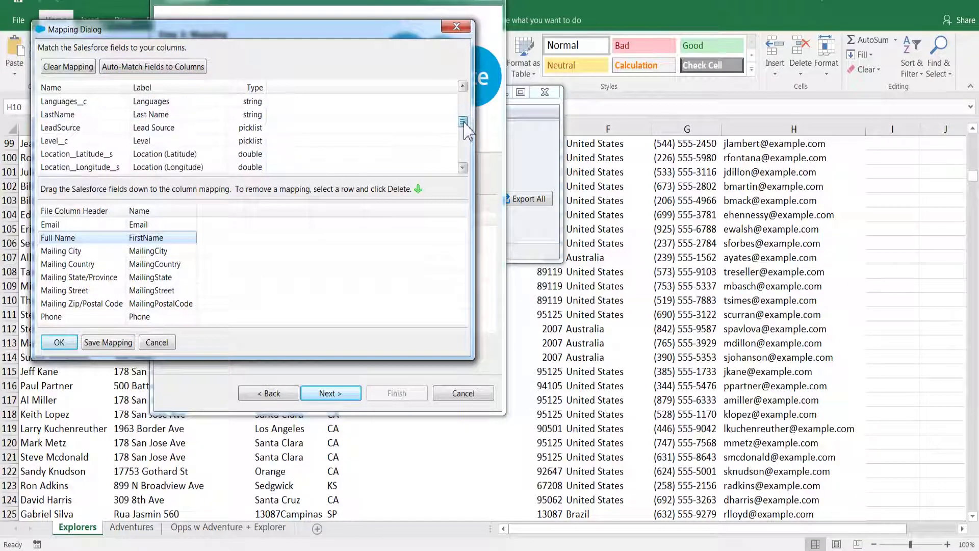
left_click_drag(194, 115, 204, 238)
left_click(59, 342)
Step: Run the Contact insert, which finishes with 130 successes and 869 errors
left_click(330, 393)
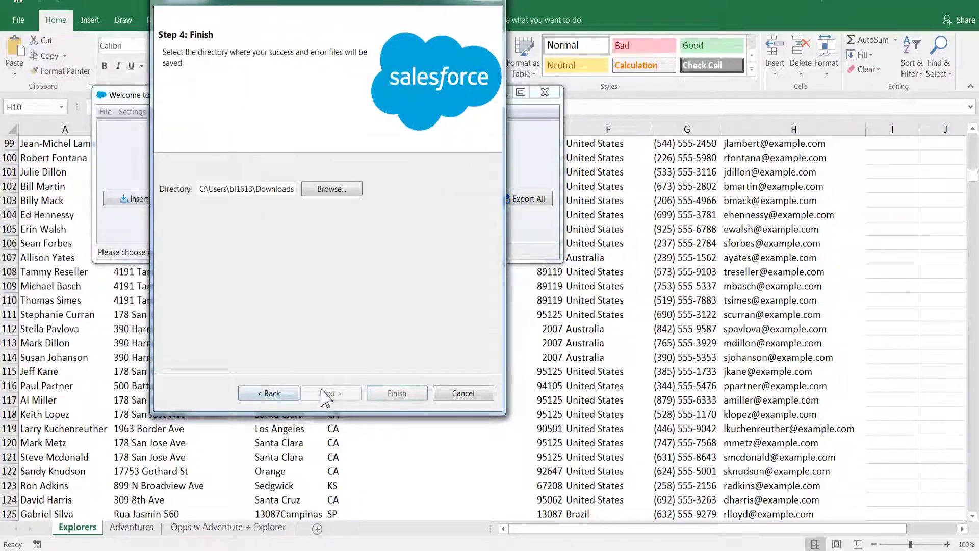
left_click(396, 394)
left_click(532, 325)
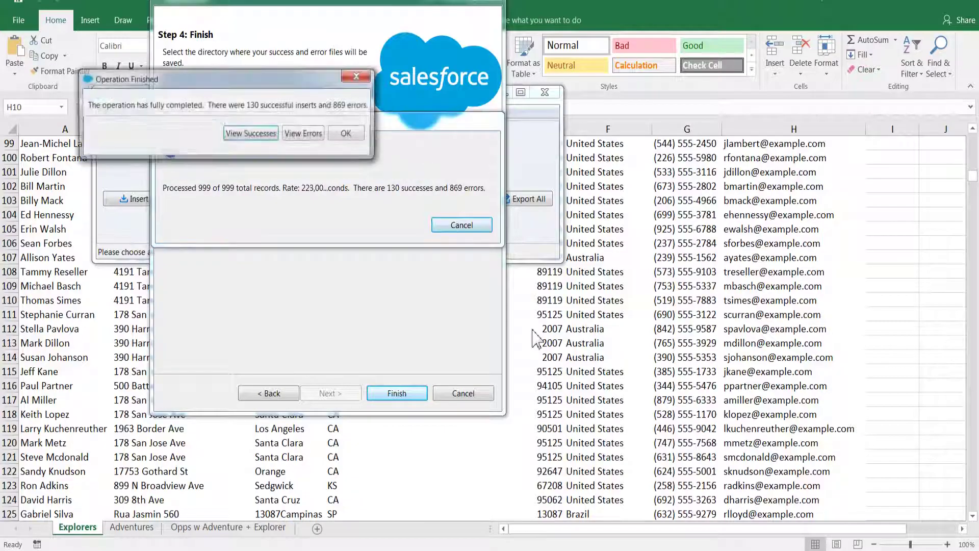
left_click(348, 133)
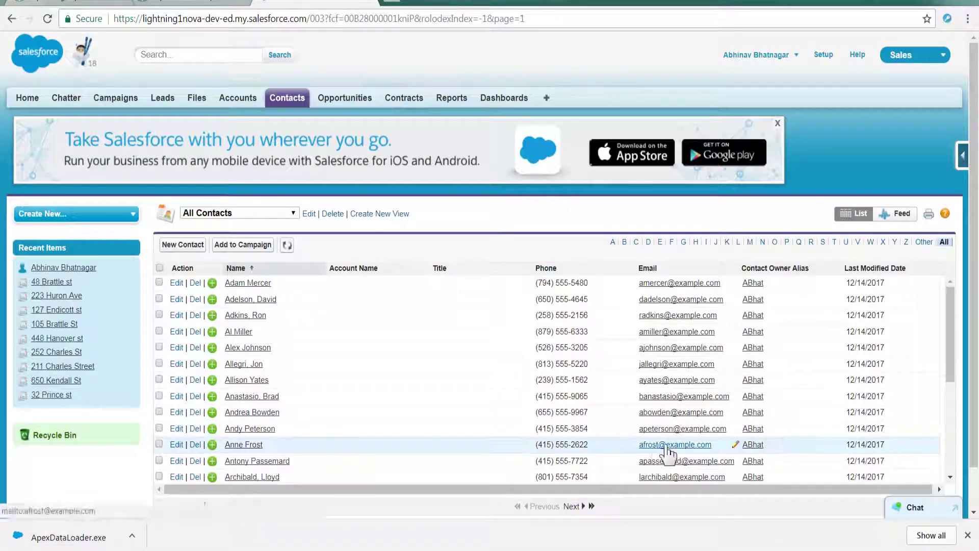
Step: Sort the All Contacts list by Last Modified Date, newest first
left_click(881, 273)
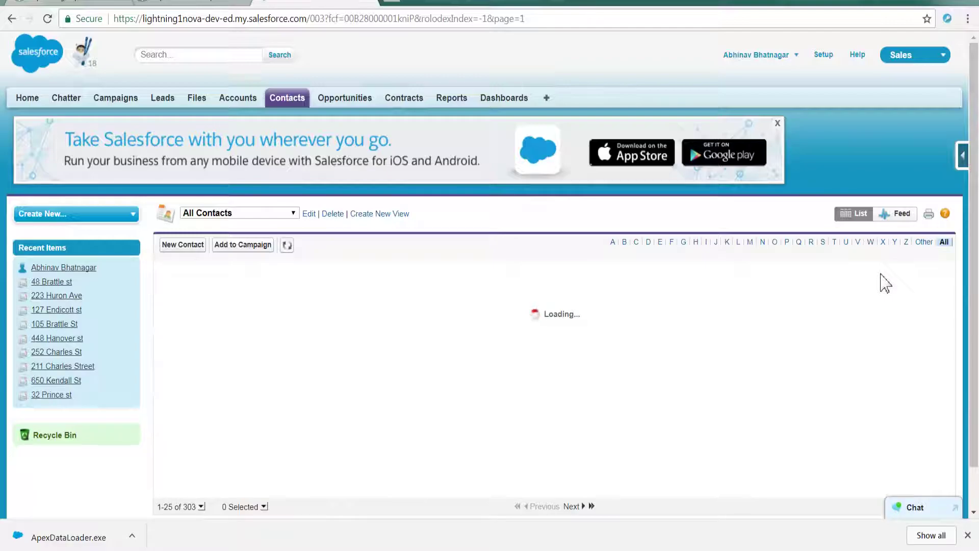
left_click(884, 274)
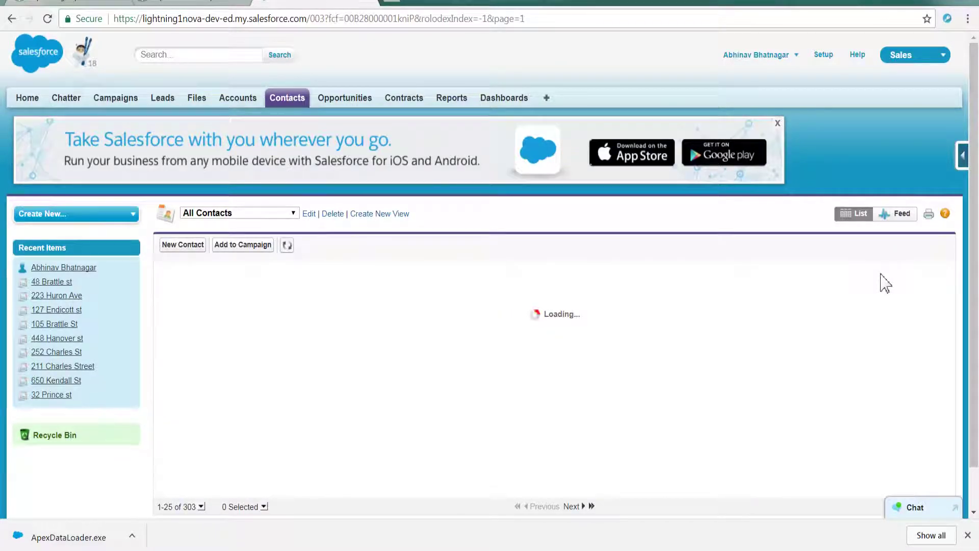